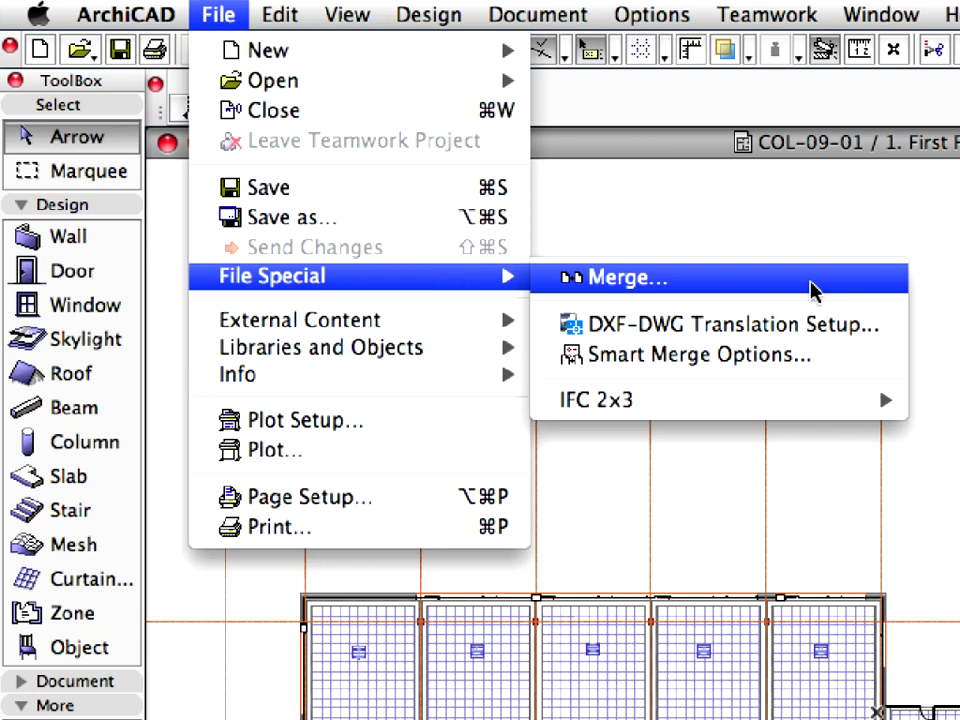
# - Preview merging the First Floor-Lighting DWG with only the LIGHTING FIXTURE layer ticked
pyautogui.click(810, 289)
pyautogui.click(556, 307)
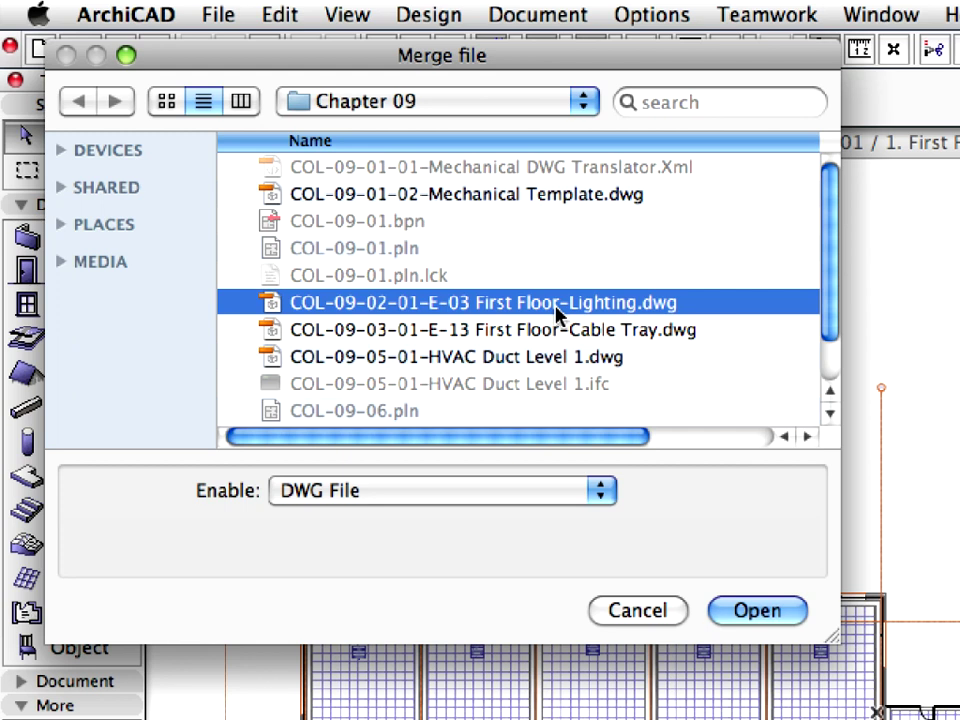
pyautogui.doubleClick(556, 313)
pyautogui.click(665, 200)
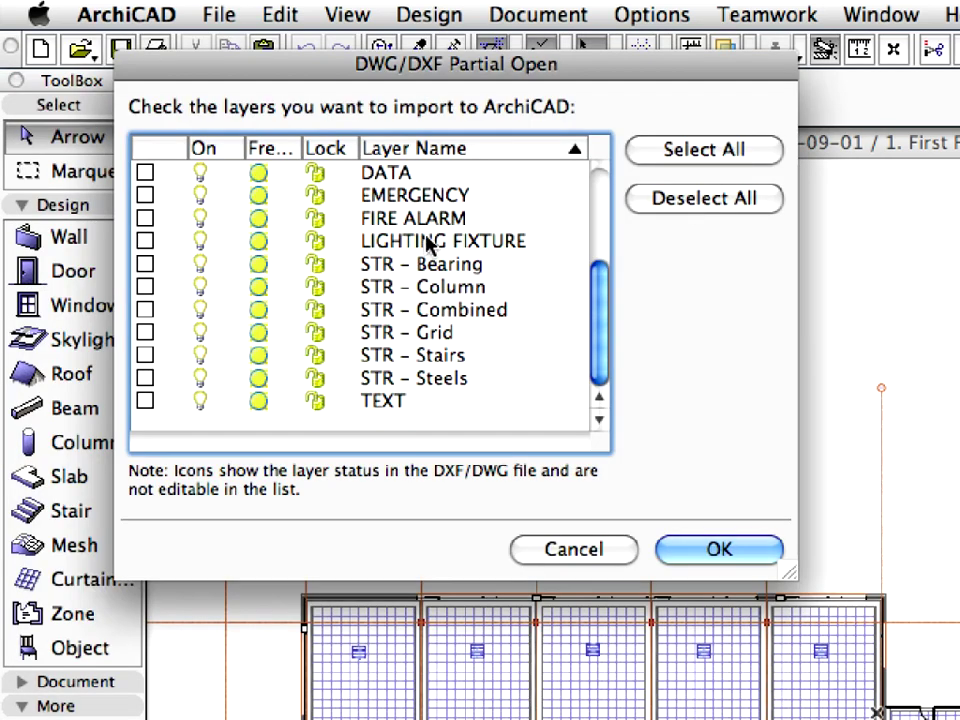
pyautogui.click(395, 243)
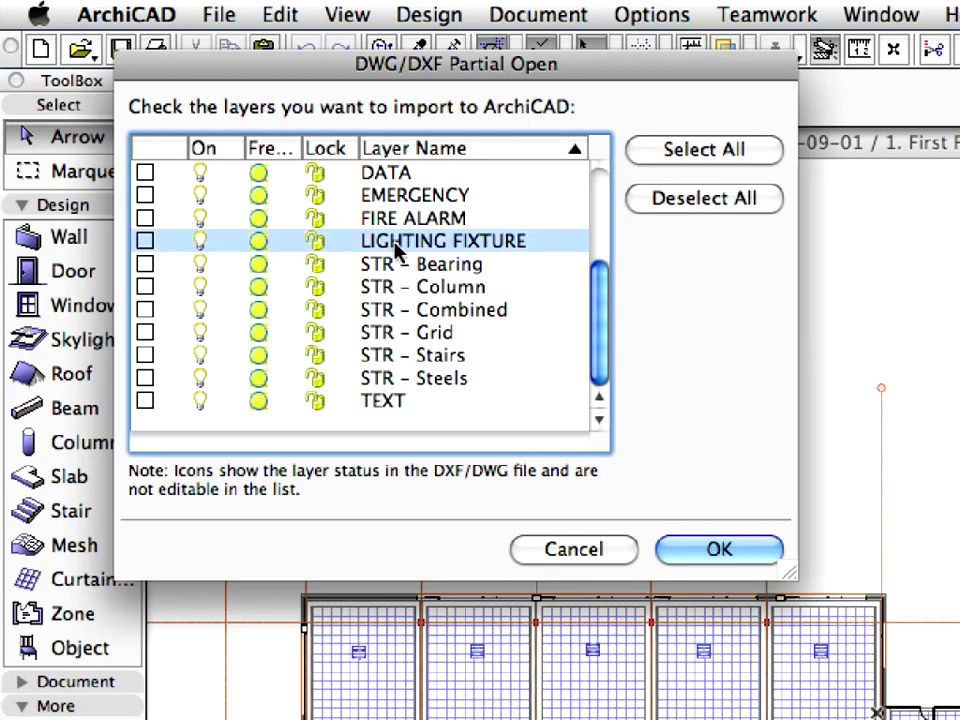
pyautogui.click(146, 241)
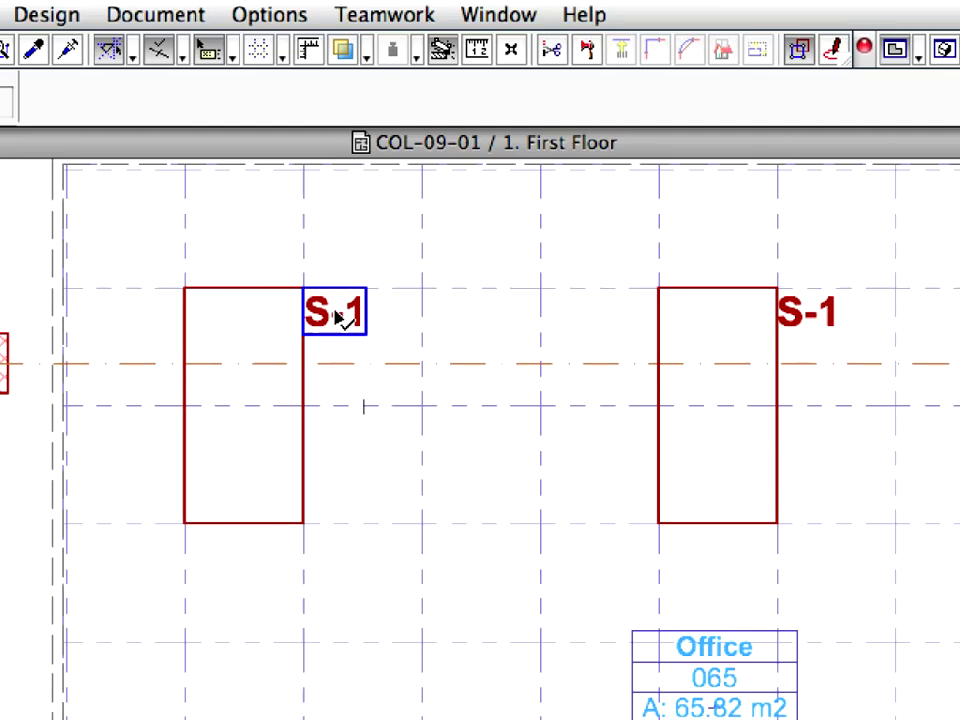
pyautogui.moveTo(338, 316)
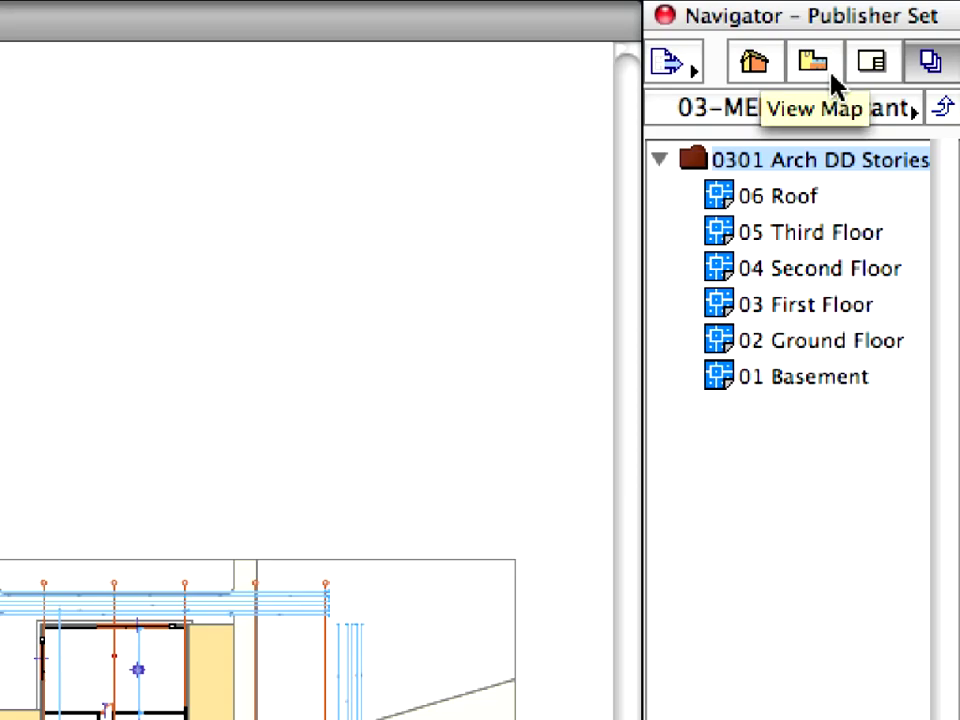
# - Open the 9.2.1 Merge Lighting Fixtures view from the Navigator's View Map
pyautogui.click(834, 84)
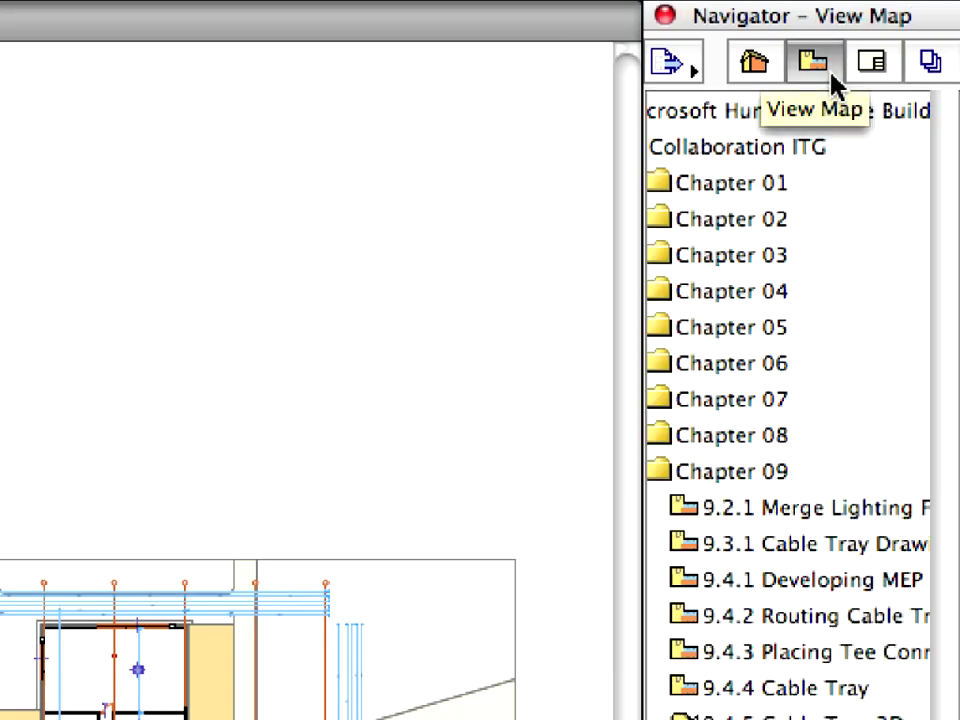
pyautogui.doubleClick(753, 515)
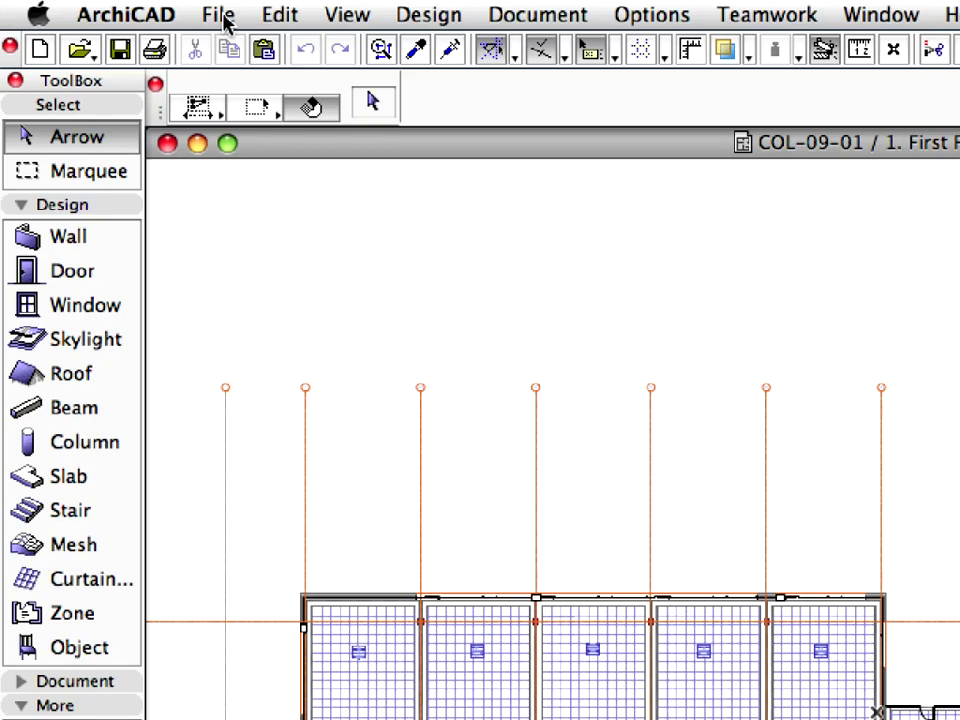
# - Start a merge with files filtered to DWG, and open First Floor-Lighting.dwg
pyautogui.click(118, 10)
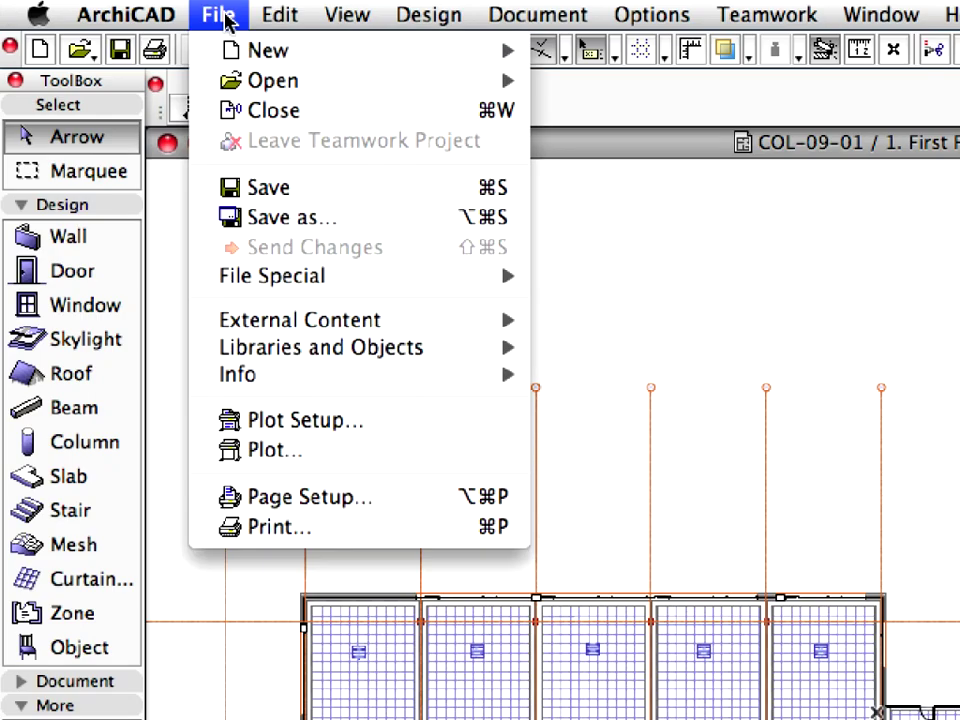
pyautogui.moveTo(452, 282)
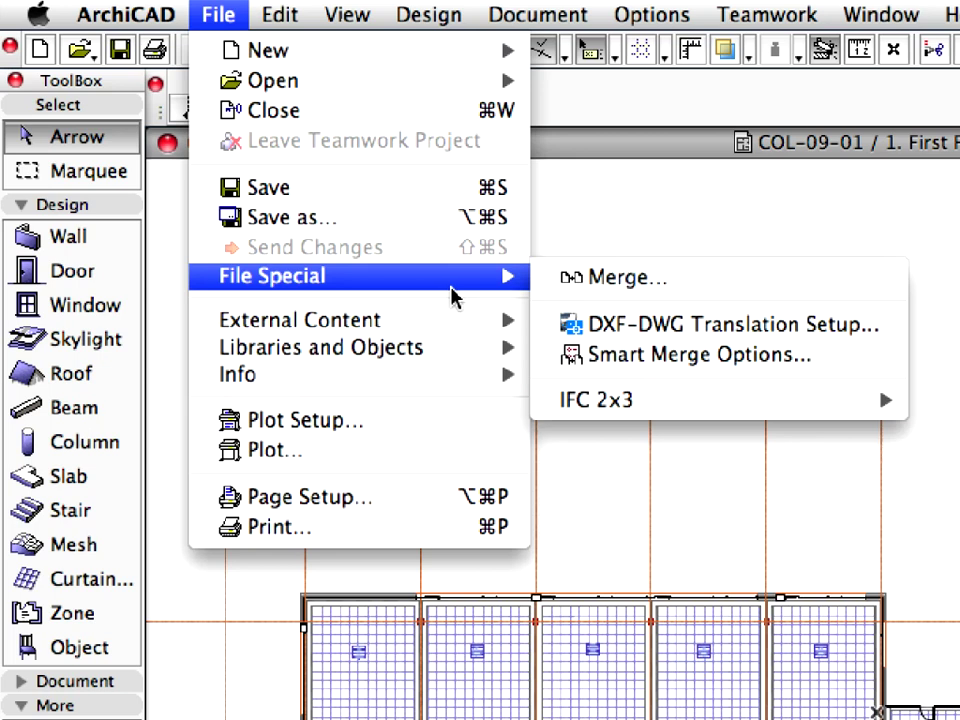
pyautogui.click(811, 284)
pyautogui.click(602, 489)
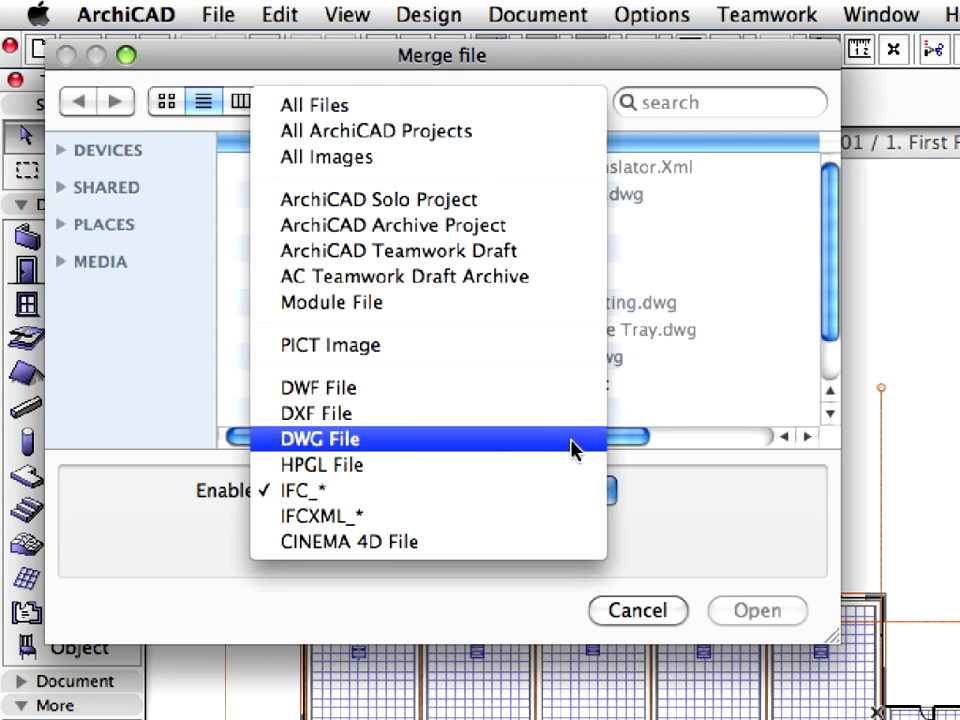
pyautogui.click(575, 450)
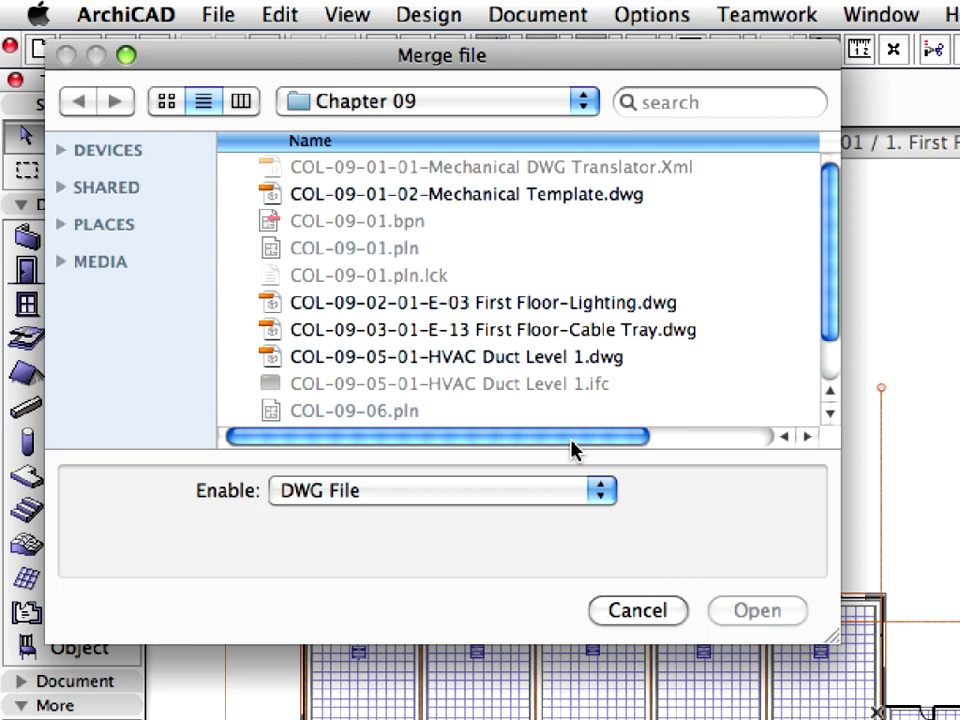
pyautogui.click(557, 310)
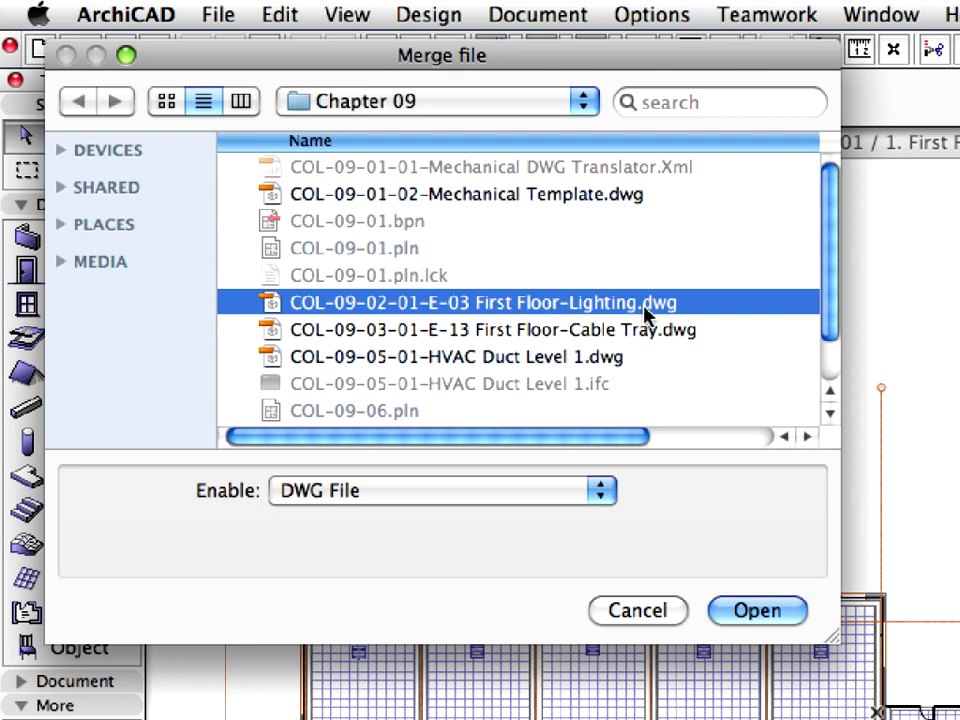
pyautogui.click(786, 612)
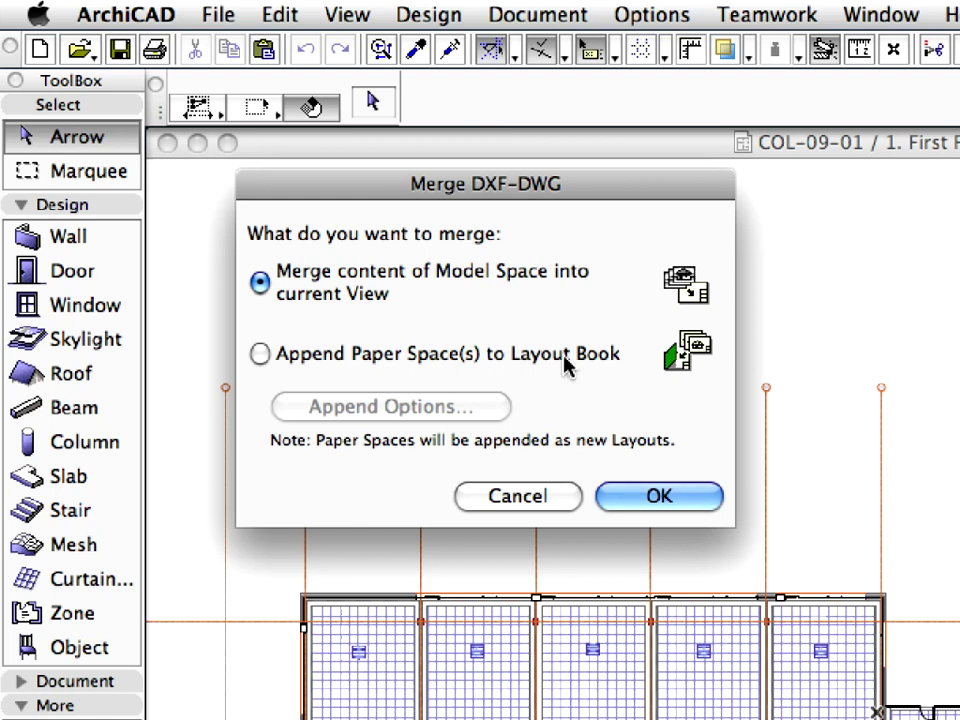
# - Confirm merging the Model Space content into the current view
pyautogui.click(660, 497)
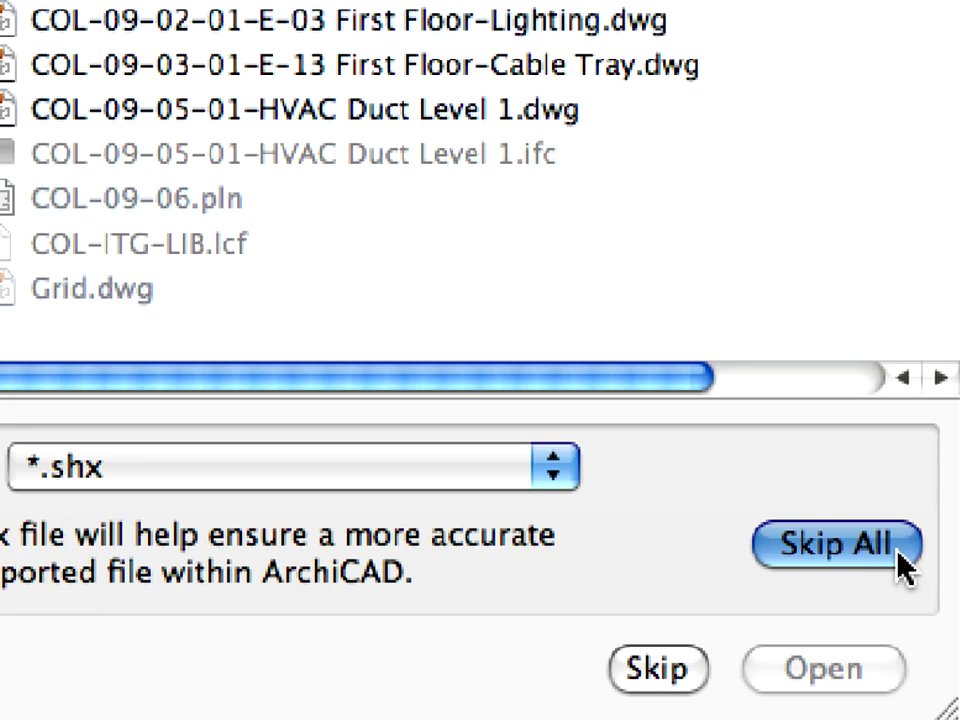
# - Skip all missing fonts, keep the COL-09-01-01 Mechanical translator, and view its settings
pyautogui.click(905, 565)
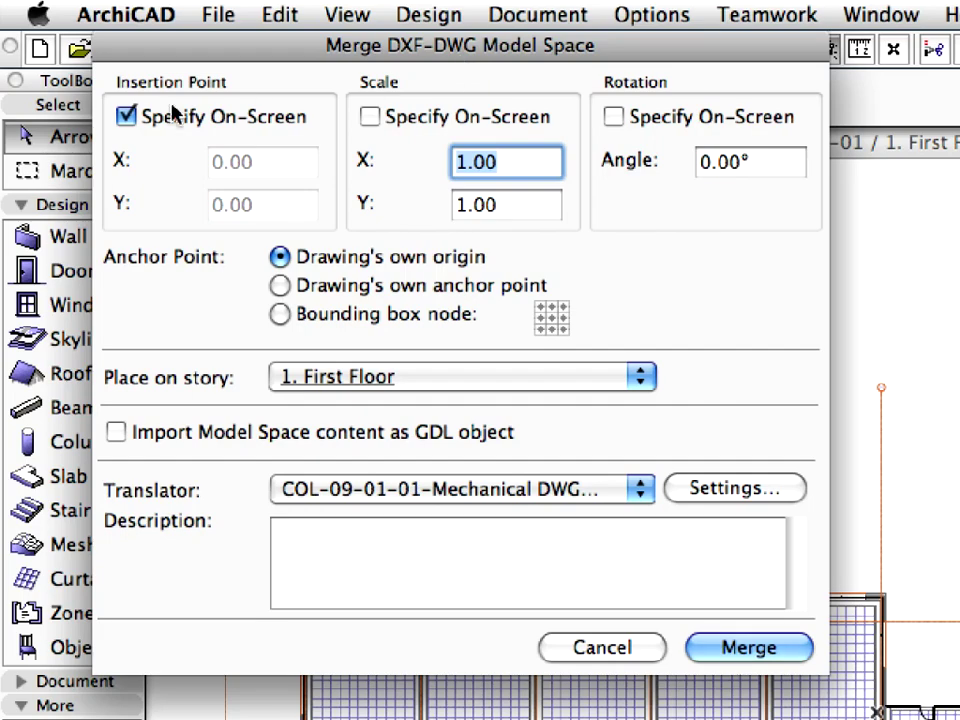
pyautogui.click(155, 117)
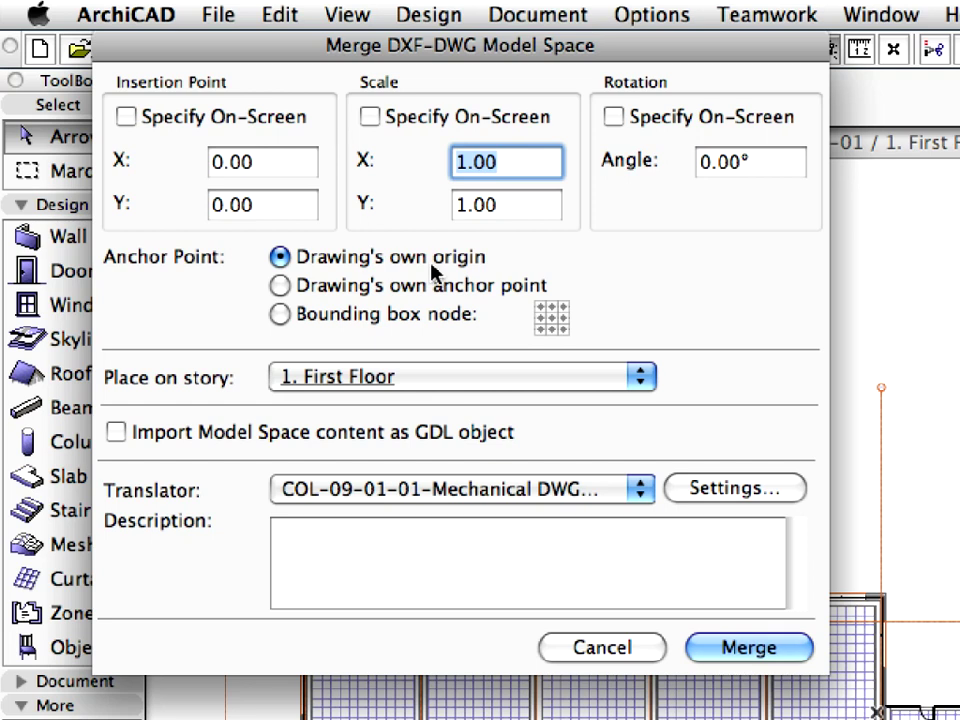
pyautogui.click(643, 490)
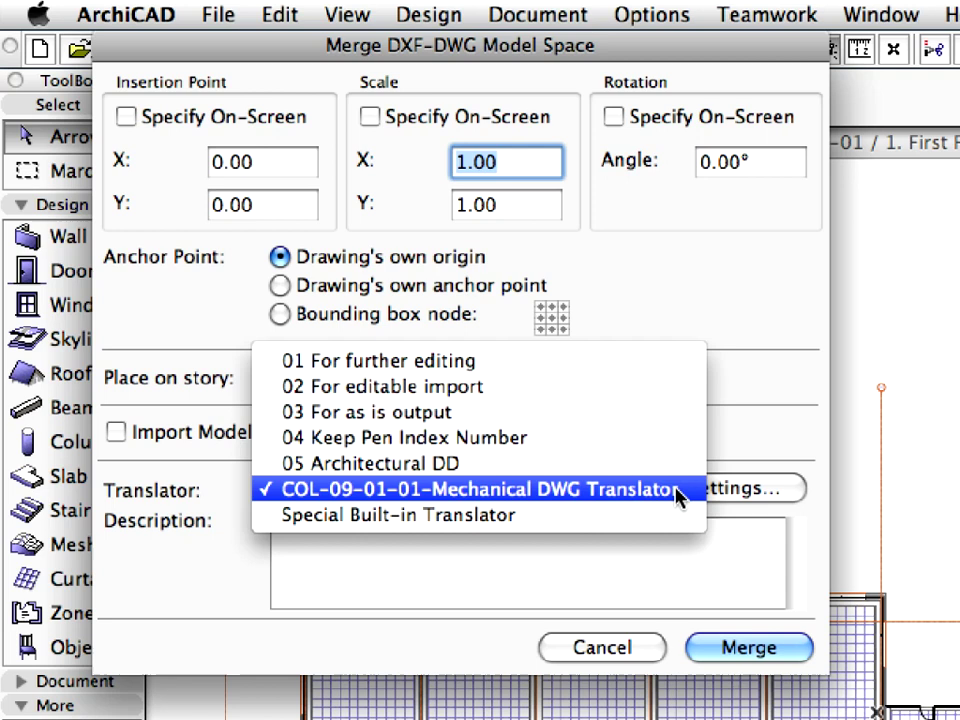
pyautogui.click(677, 492)
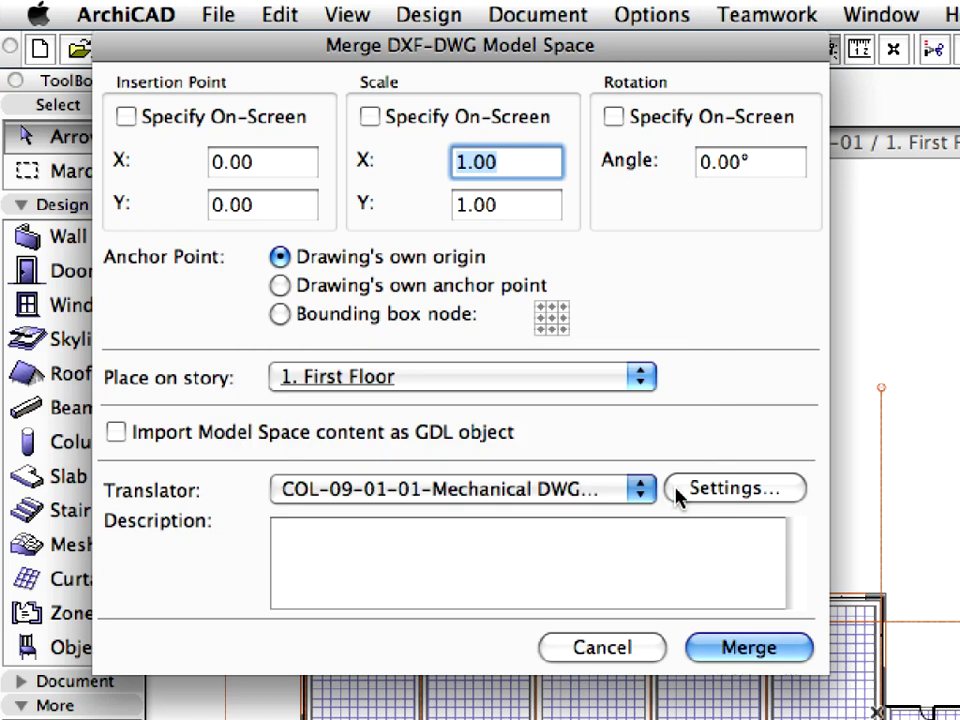
pyautogui.click(735, 491)
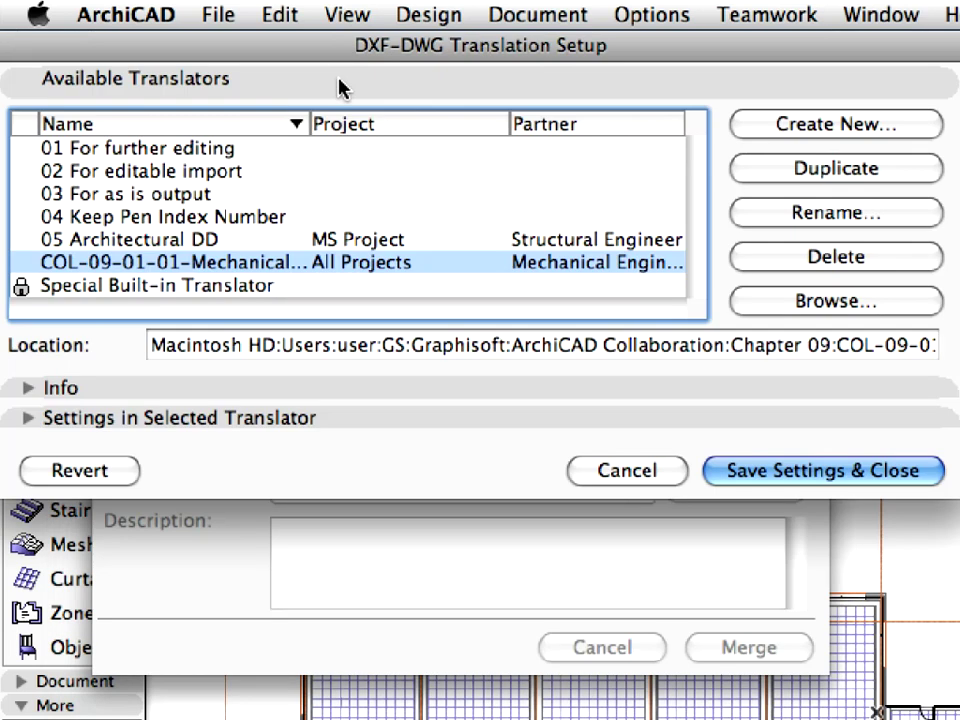
# - Confirm the translator's Open Options have partial open enabled, then cancel without changes
pyautogui.click(333, 424)
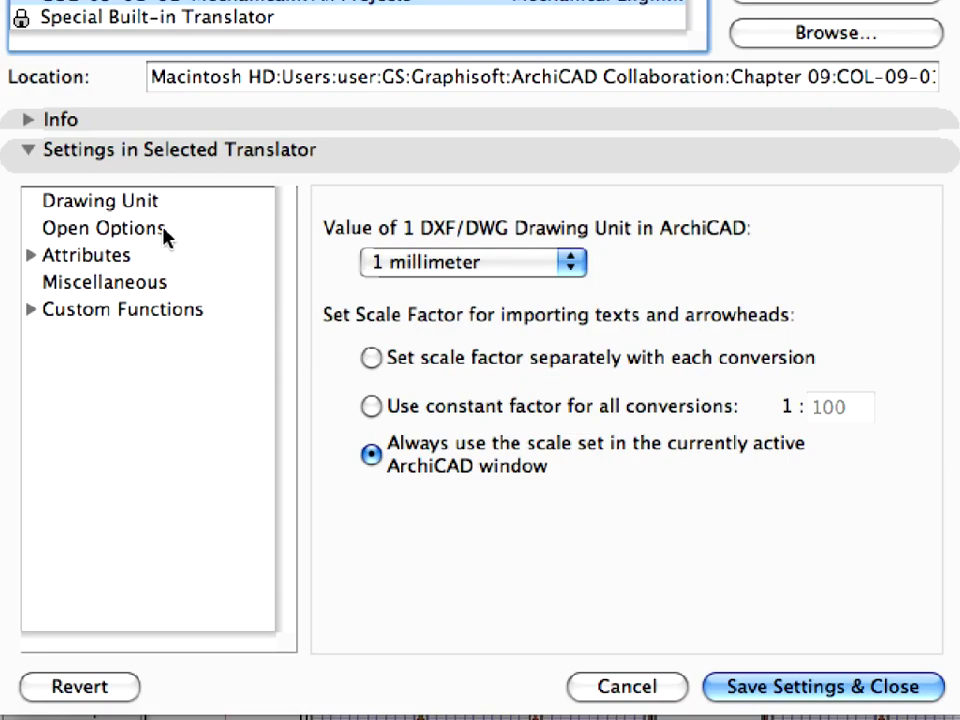
pyautogui.click(164, 237)
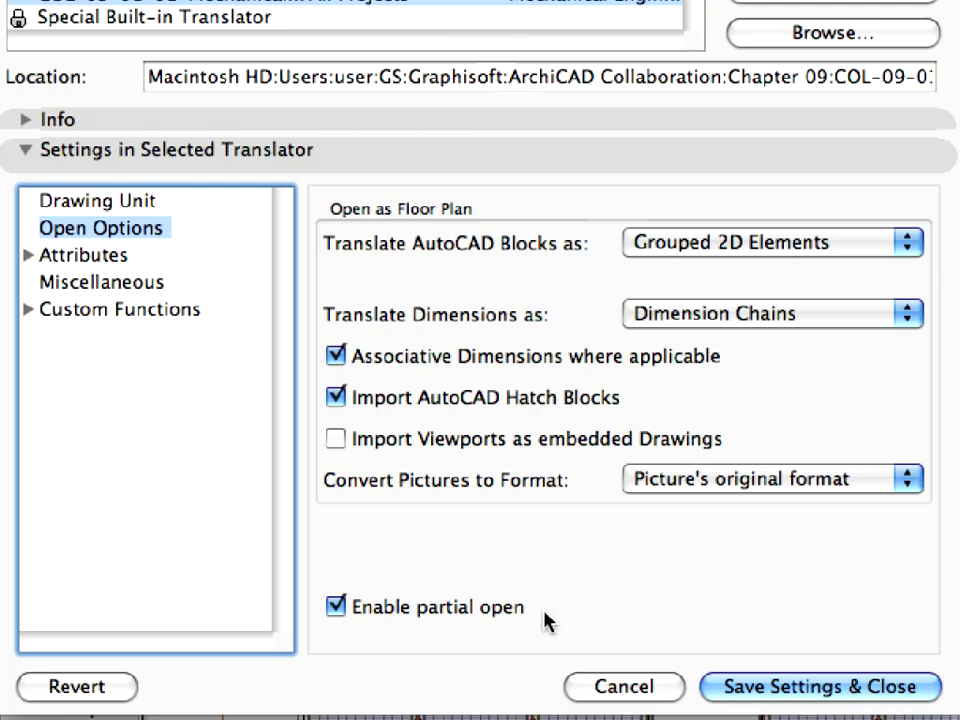
pyautogui.click(668, 688)
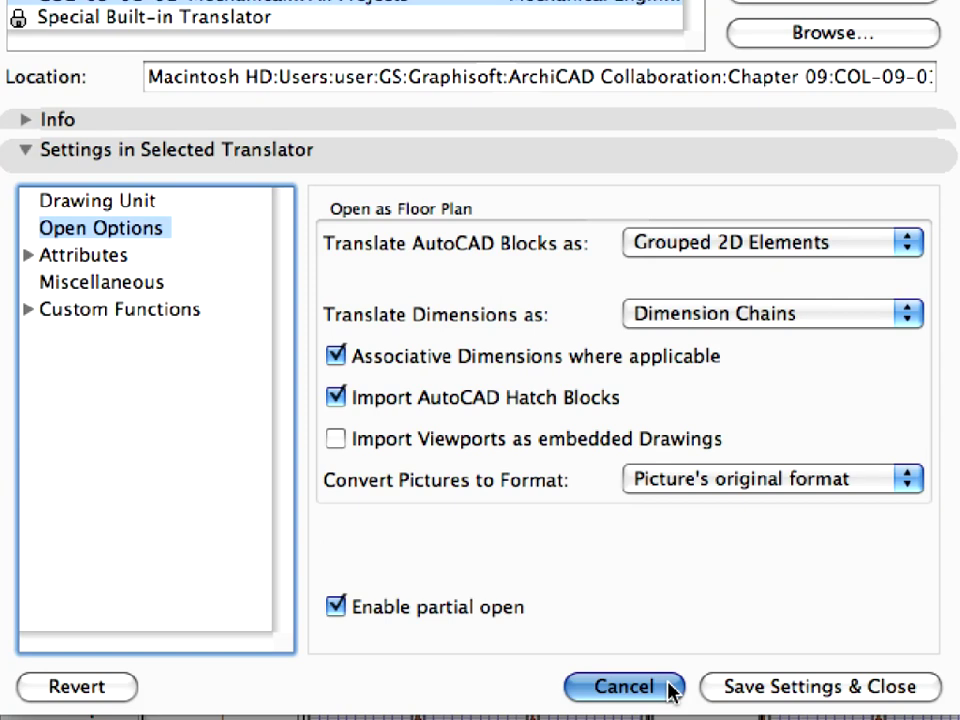
pyautogui.click(672, 688)
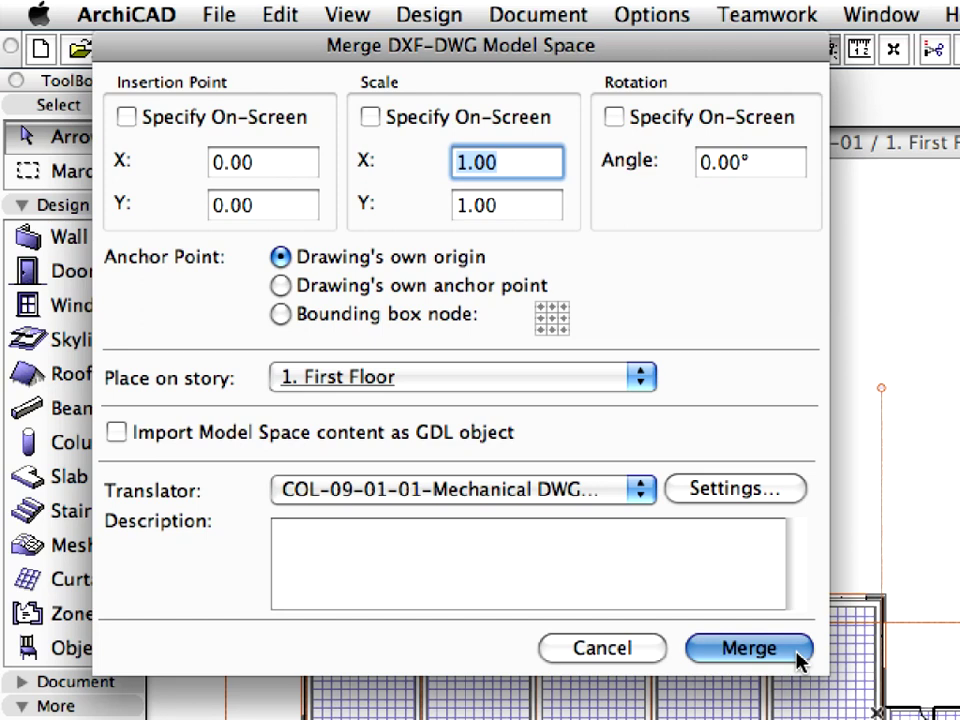
# - Merge the DWG with every layer deselected except LIGHTING FIXTURE
pyautogui.click(798, 656)
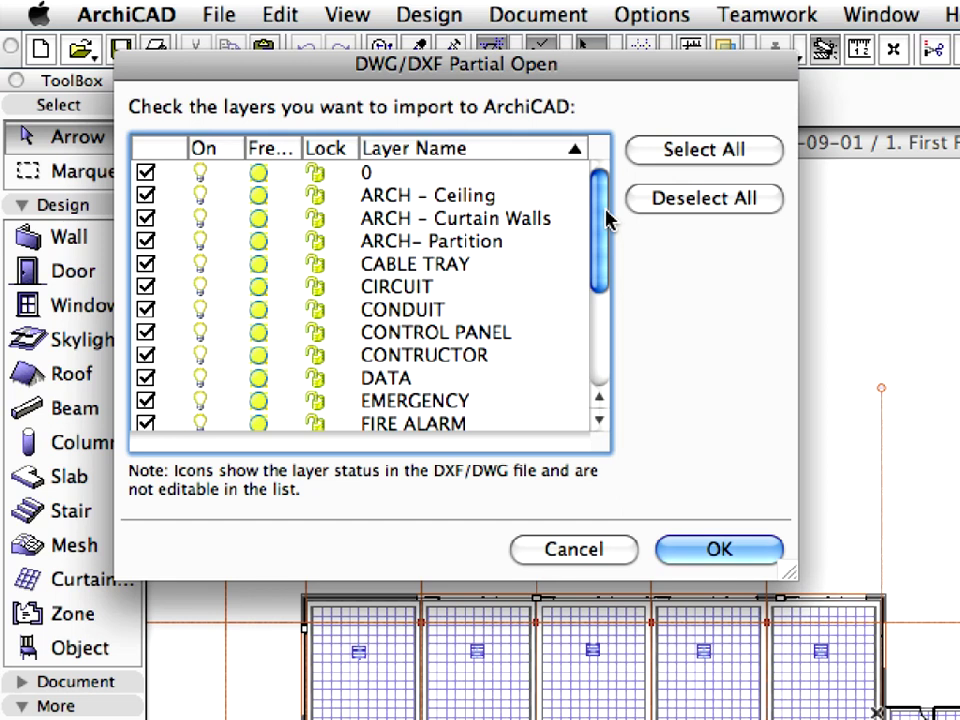
pyautogui.moveTo(605, 220)
pyautogui.mouseDown()
pyautogui.moveTo(600, 340)
pyautogui.moveTo(602, 165)
pyautogui.moveTo(600, 203)
pyautogui.mouseUp()
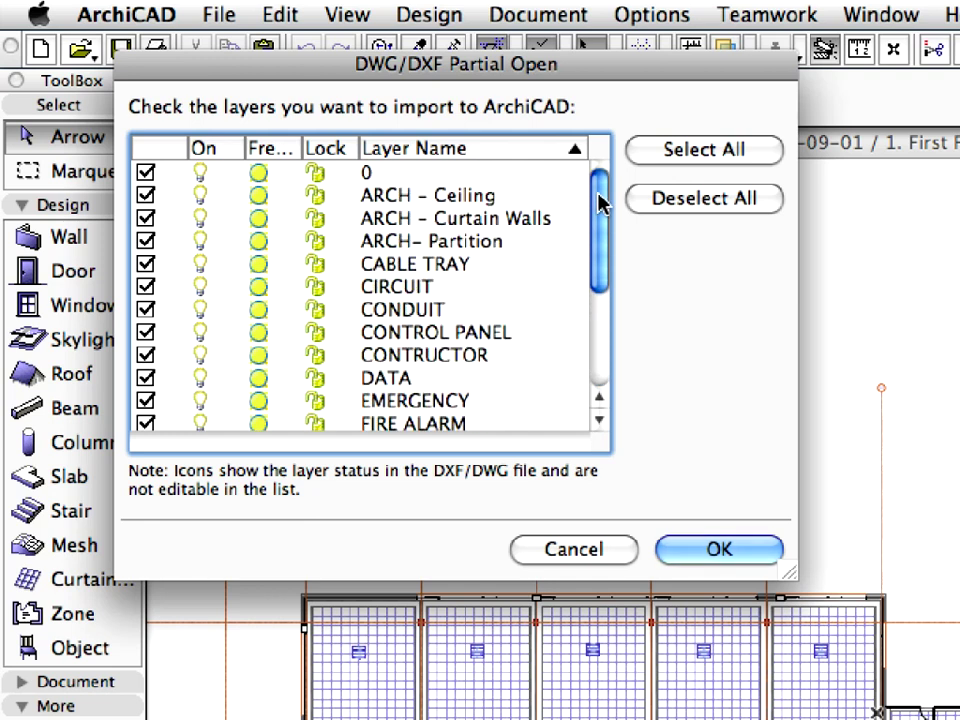
pyautogui.click(720, 150)
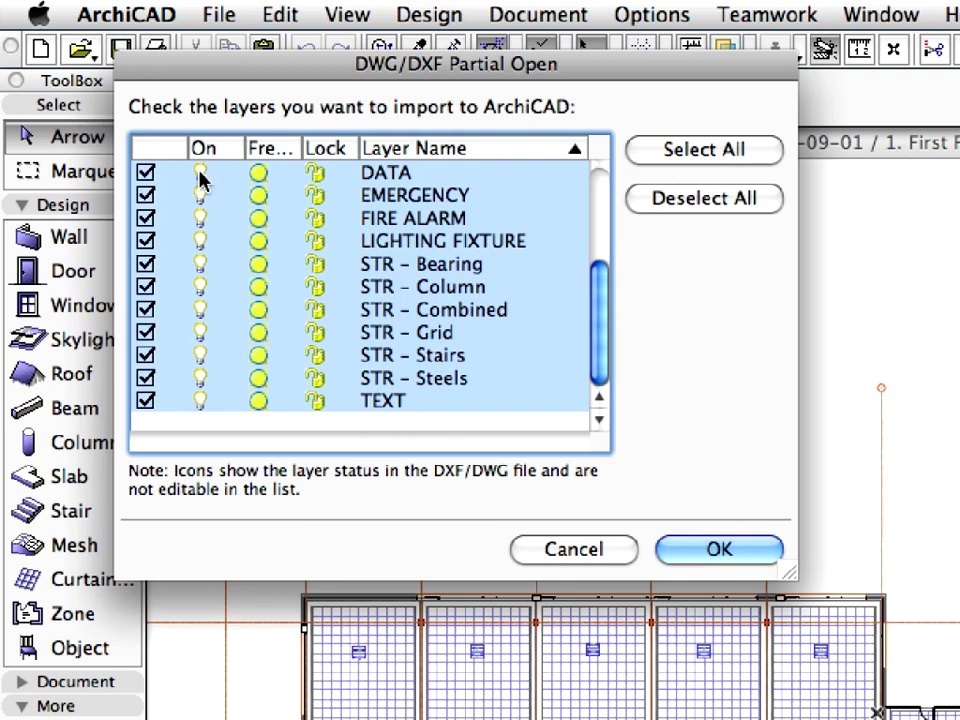
pyautogui.click(146, 173)
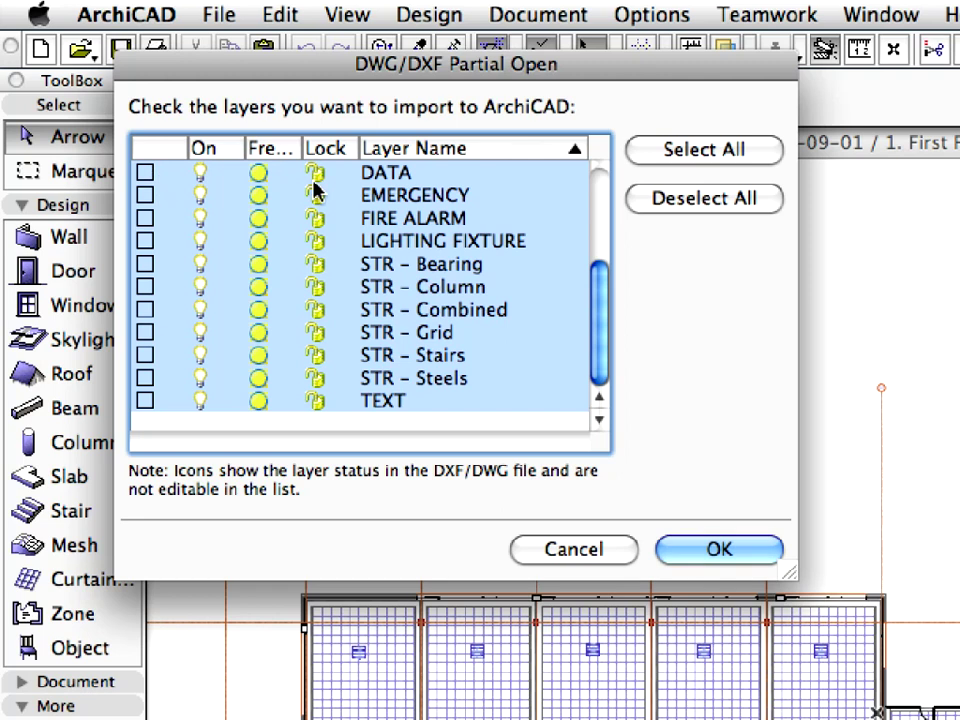
pyautogui.click(691, 205)
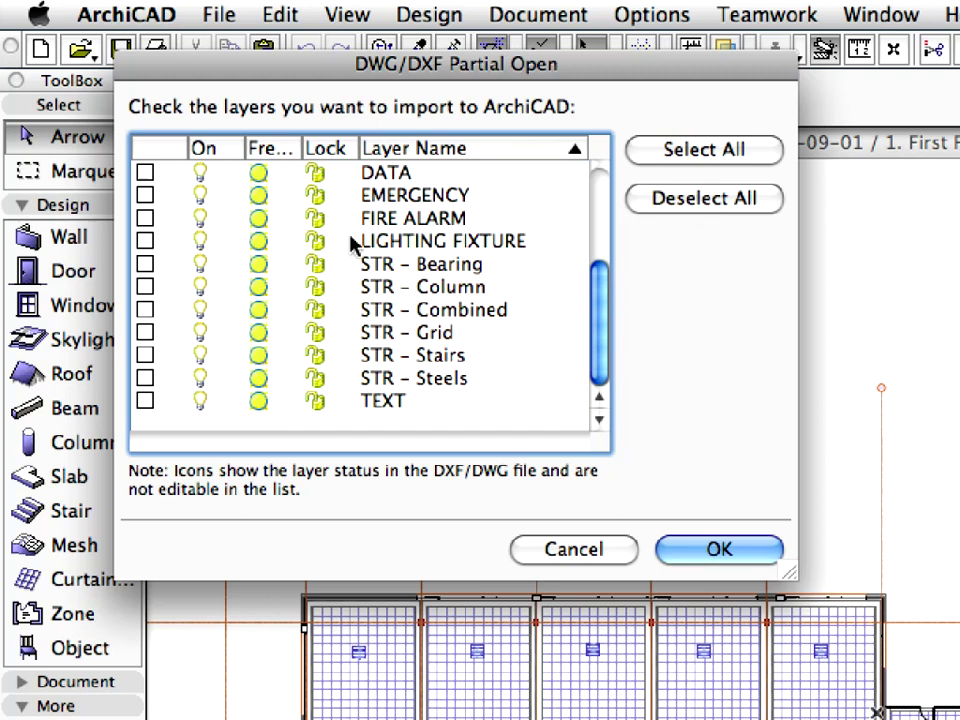
pyautogui.click(398, 248)
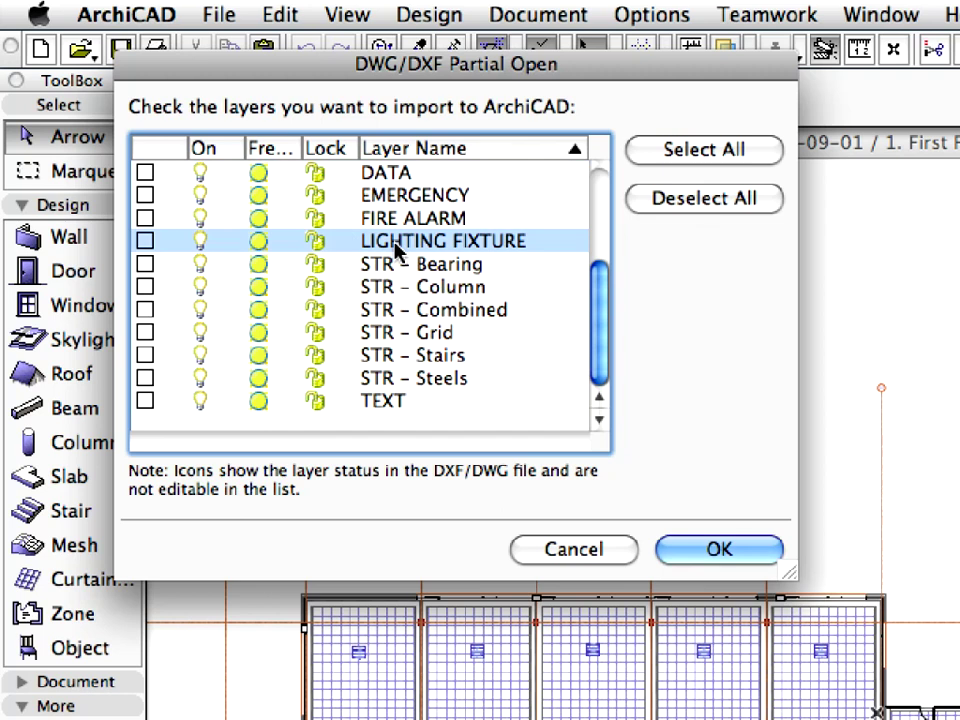
pyautogui.click(145, 242)
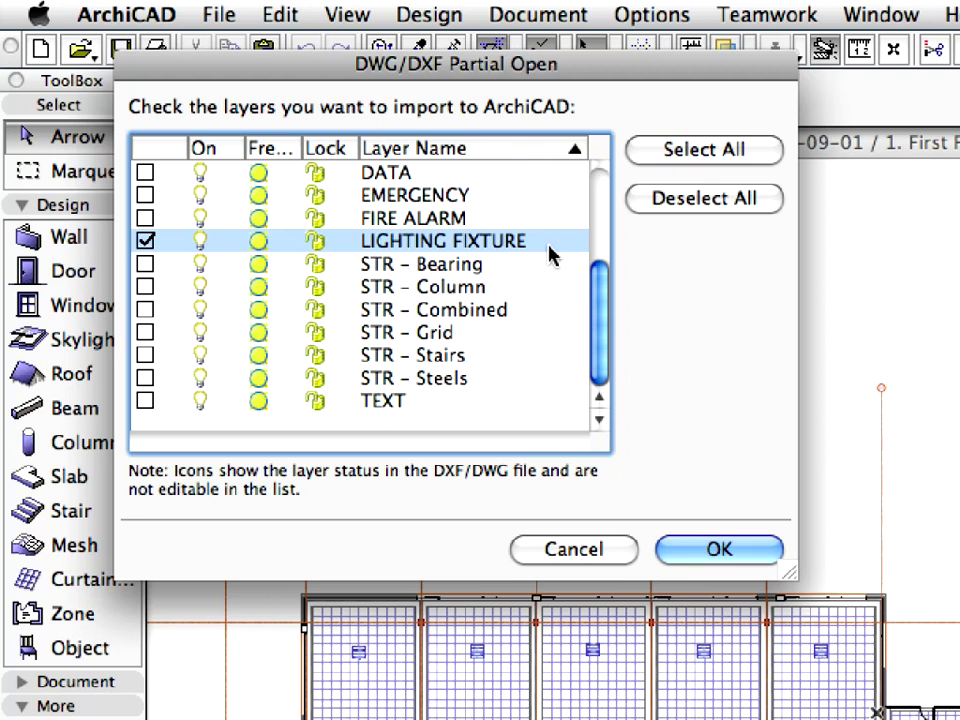
pyautogui.click(741, 553)
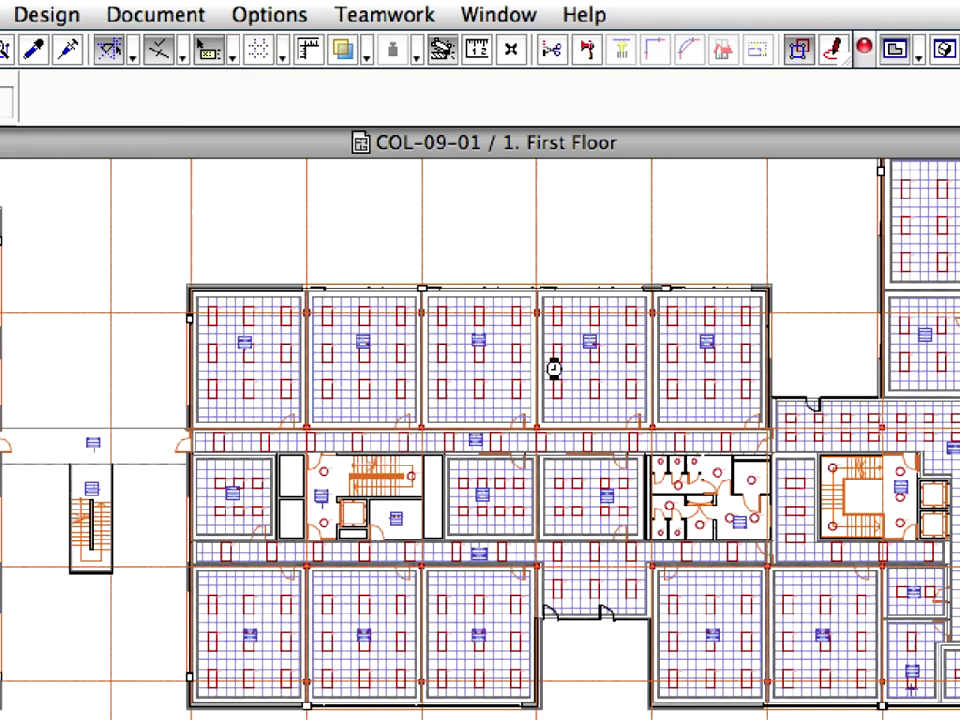
pyautogui.scroll(5, 934, 364)
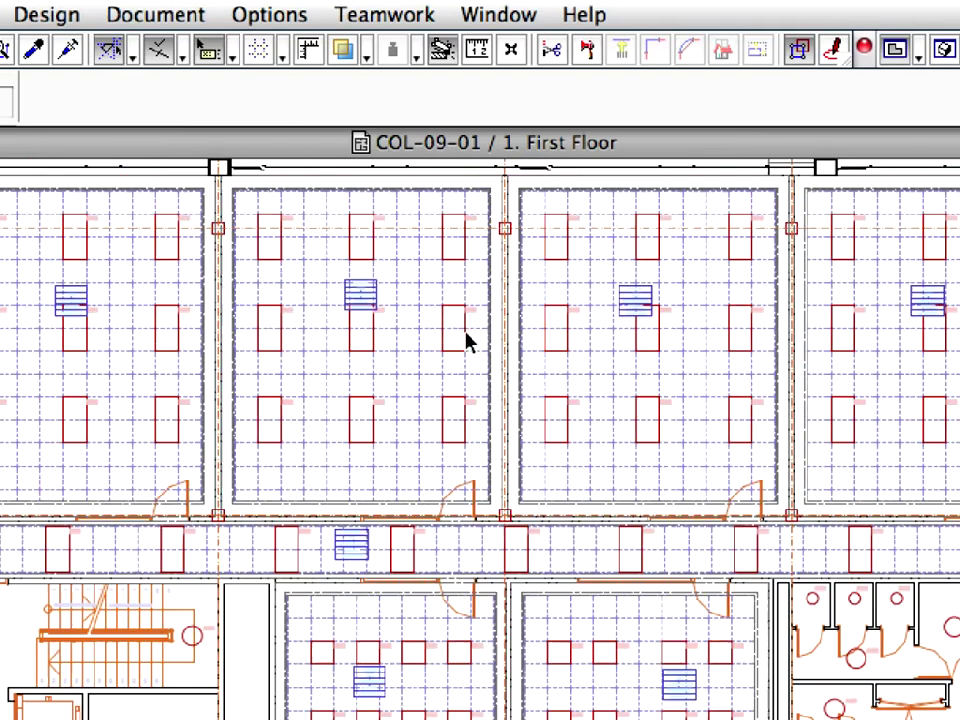
pyautogui.scroll(5, 639, 369)
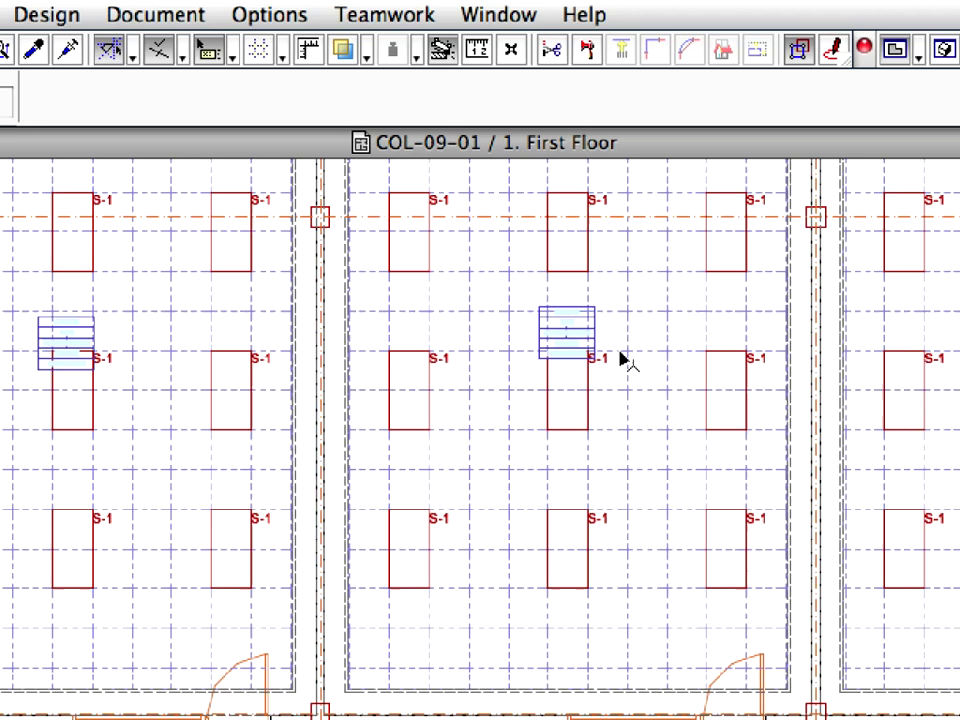
pyautogui.scroll(3, 400, 340)
pyautogui.moveTo(364, 311); pyautogui.dragTo(357, 375, button='middle')
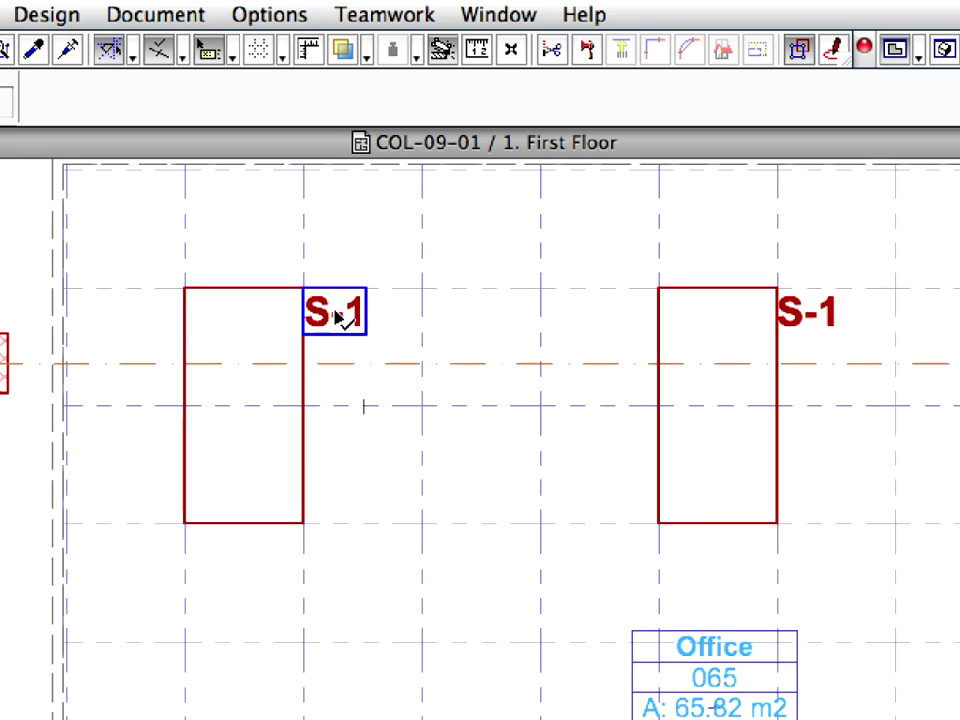